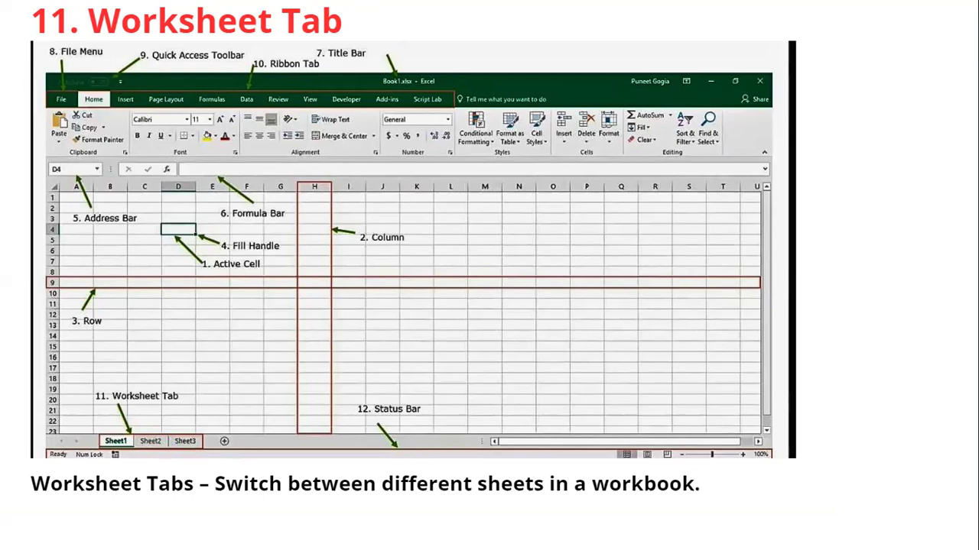
key("Right")
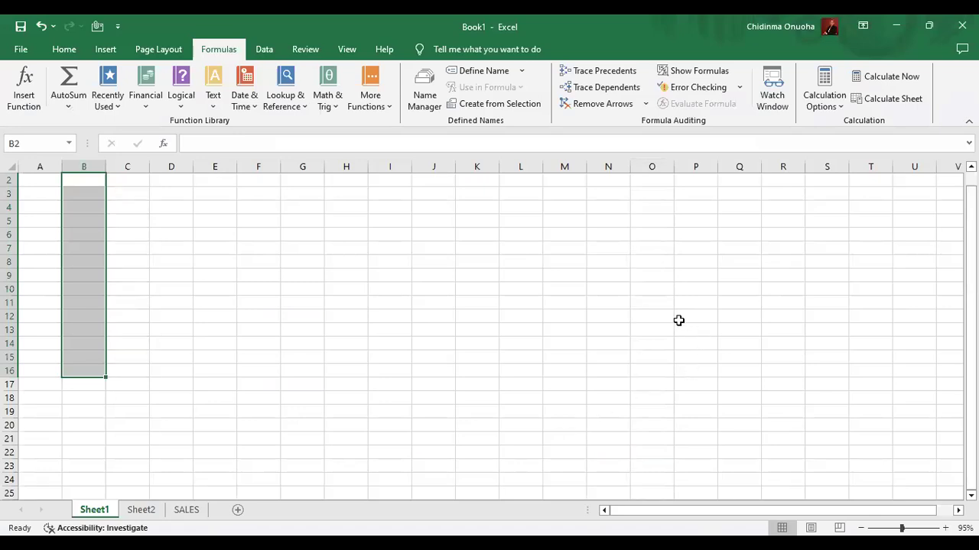
left_click(18, 49)
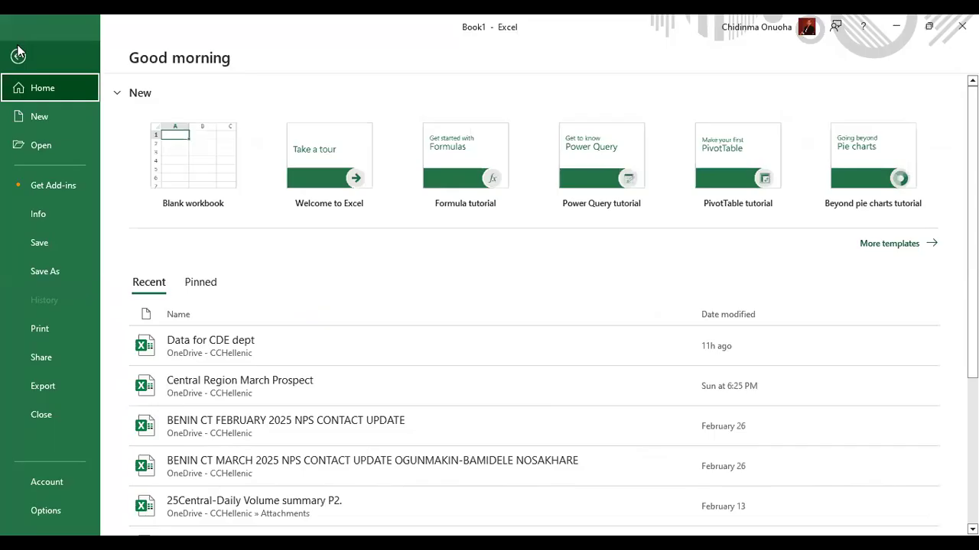
left_click(17, 44)
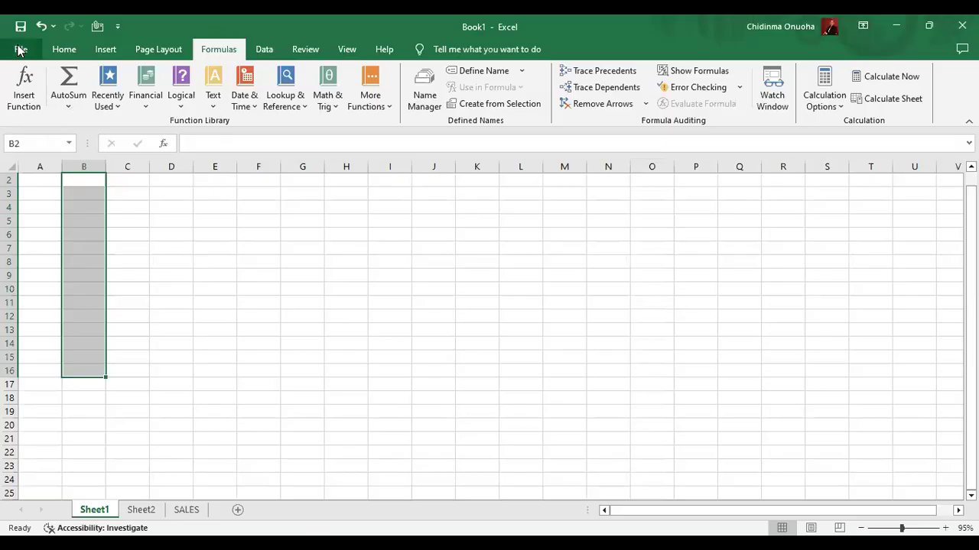
left_click(62, 50)
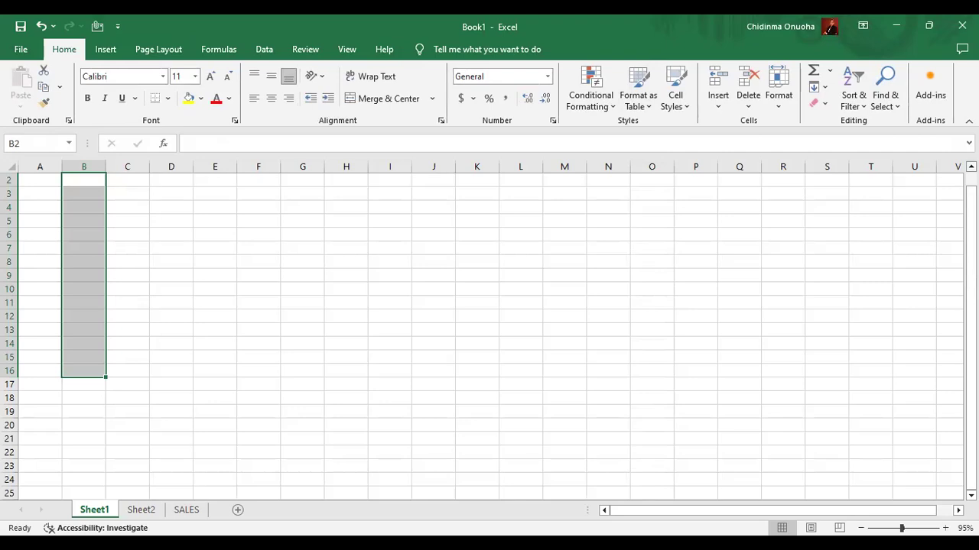
- Select cell A1, followed by the entire columns B, C and D one at a time
scroll(489, 331, "up", 1)
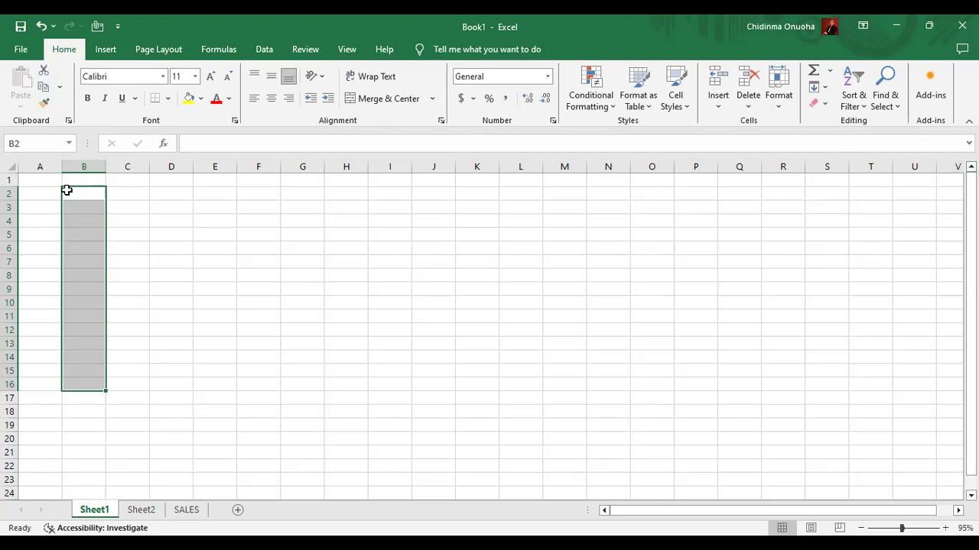
left_click(32, 180)
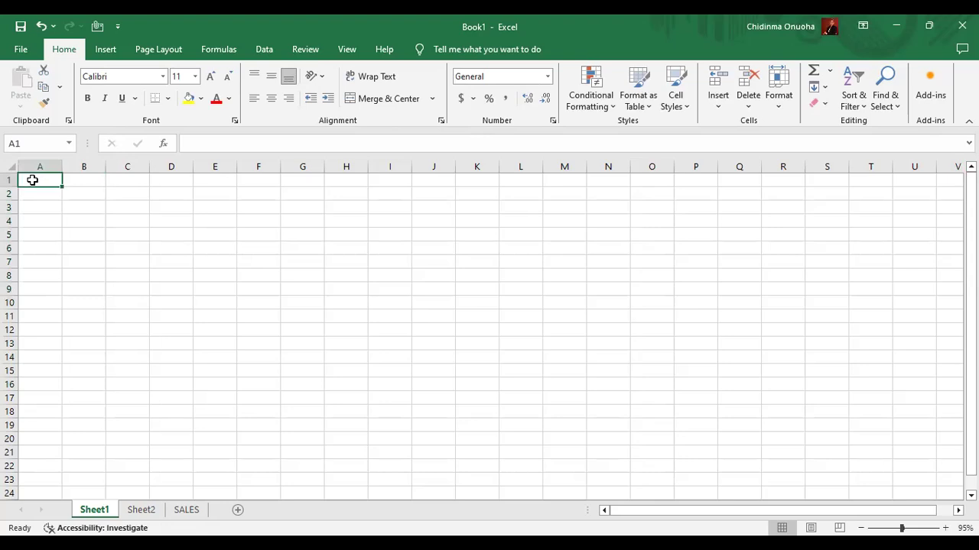
left_click(84, 166)
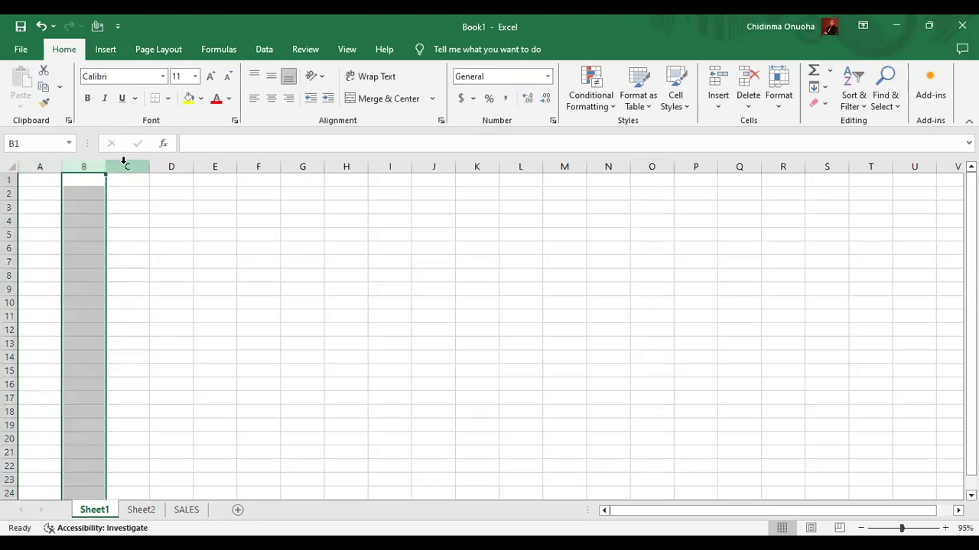
left_click(123, 162)
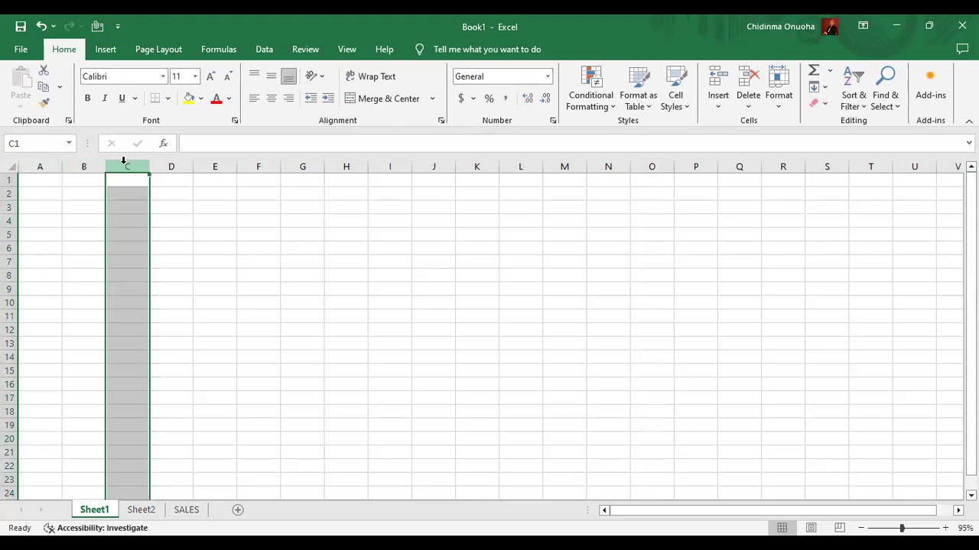
left_click(182, 160)
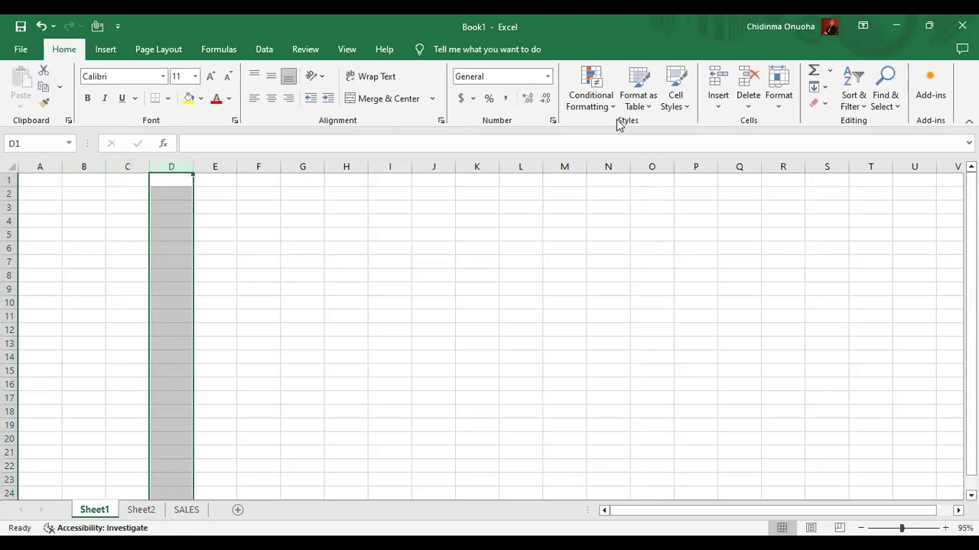
- Move the active cell along row 1 from column D out to column AE
key("Right")
key("Right")
key("Right")
key("Right")
key("Right")
key("Right")
key("Right")
key("Right")
key("Right")
key("Right")
key("Right")
key("Right")
key("Right")
key("Right")
key("Right")
key("Right")
key("Right")
key("Right")
key("Right")
key("Right")
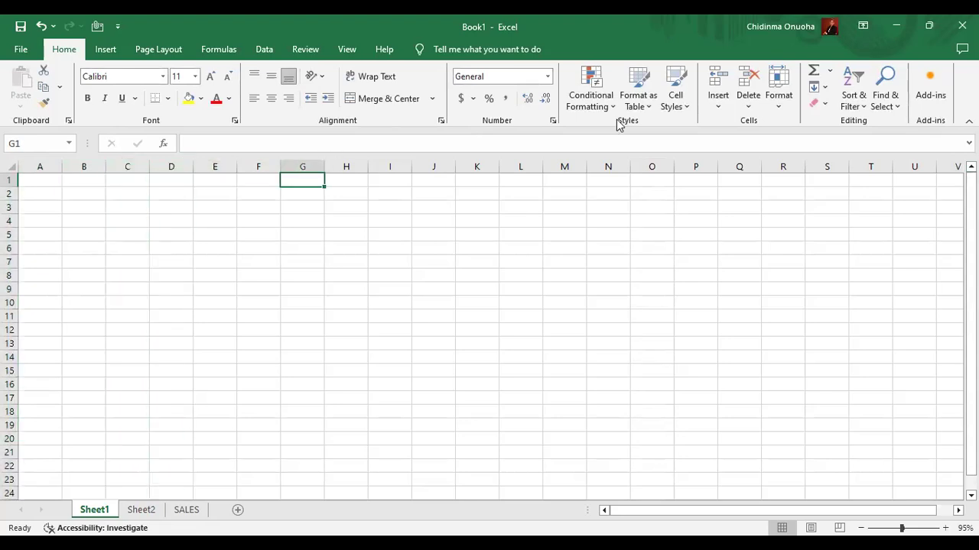
- Bring the active cell back along row 1 to cell A1
key("Left")
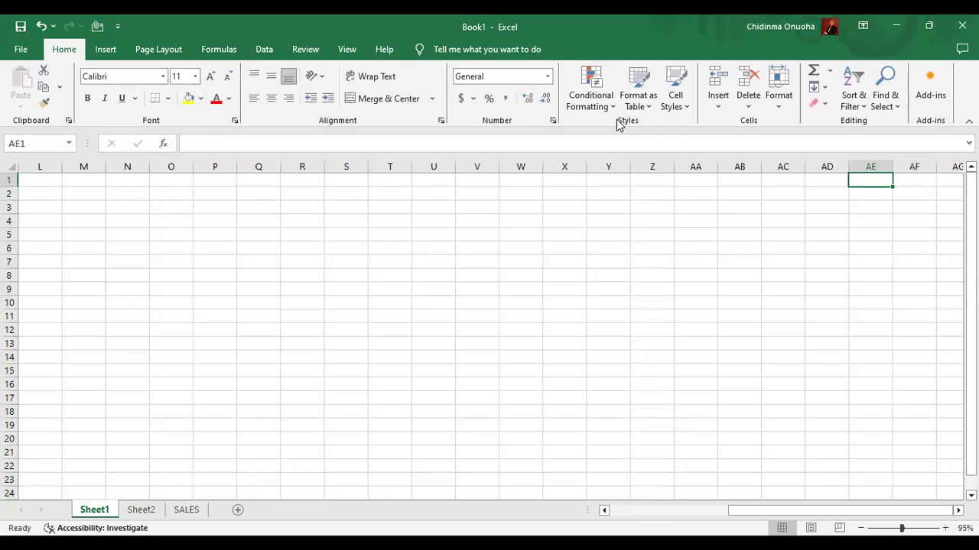
key("Left")
key("Left")
key("Left")
key("Left")
key("Left")
key("Left")
key("Left")
key("Left")
key("Left")
key("Left")
key("Left")
key("Left")
key("Left")
key("Left")
key("Left")
key("Left")
key("Left")
key("Left")
key("Left")
key("Left")
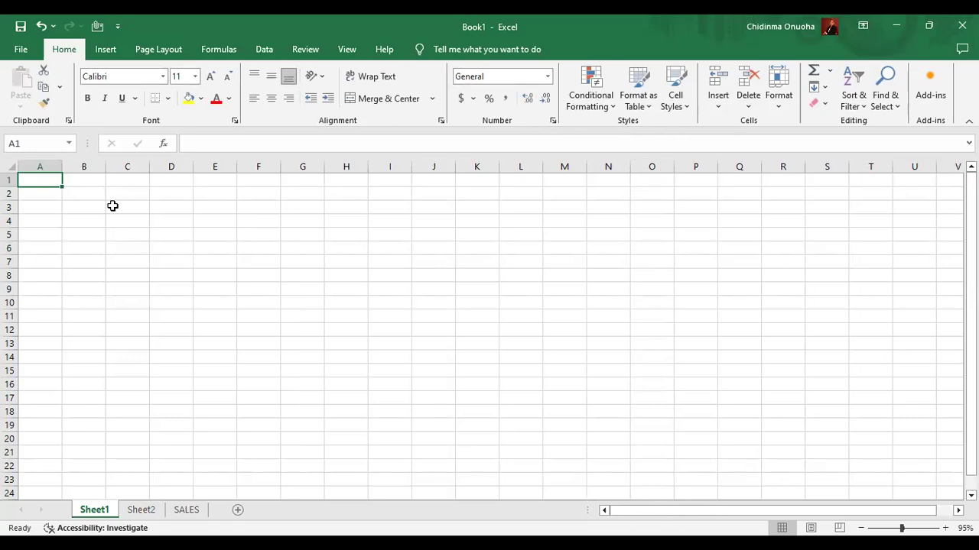
- Select the whole of row 1, the whole of column A, and finally their intersecting cell A1
left_click(11, 180)
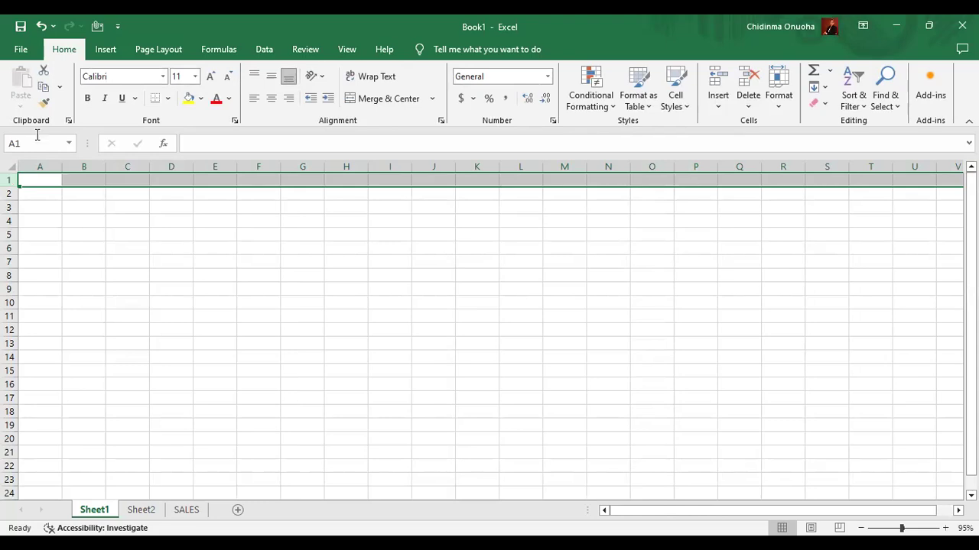
left_click(36, 165)
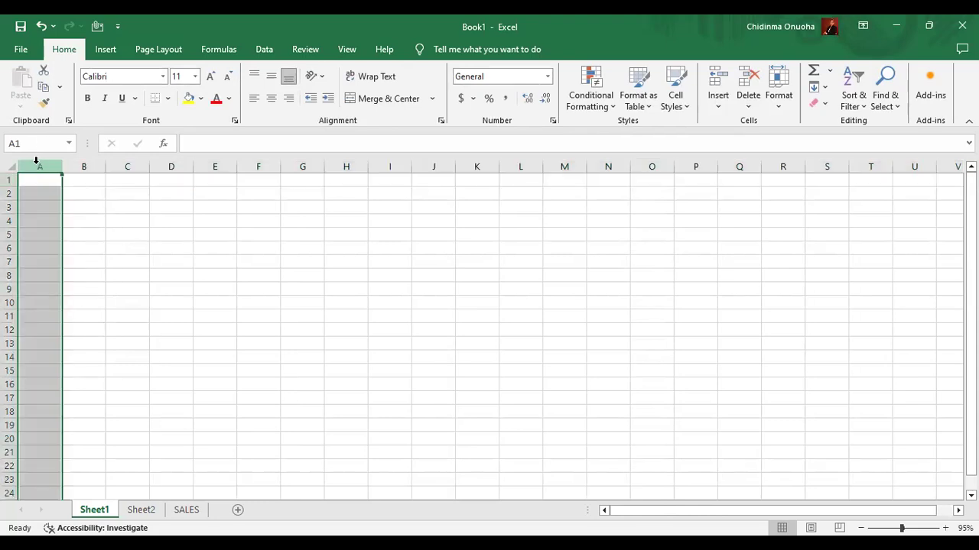
left_click(41, 185)
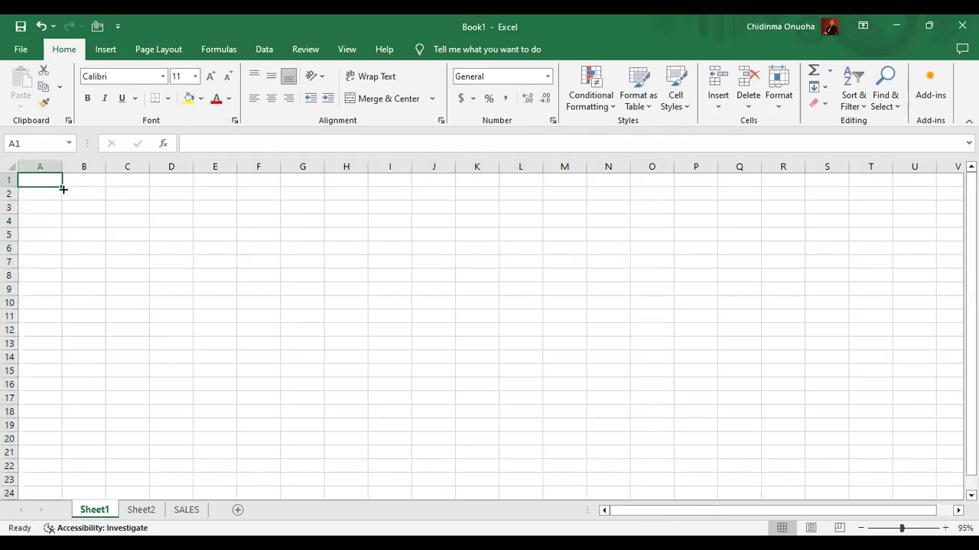
- Enter 1 in cell A1 and 2 in cell A2
mouse_move(61, 187)
left_mouse_down()
mouse_move(56, 211)
mouse_move(62, 184)
left_mouse_up()
type("1")
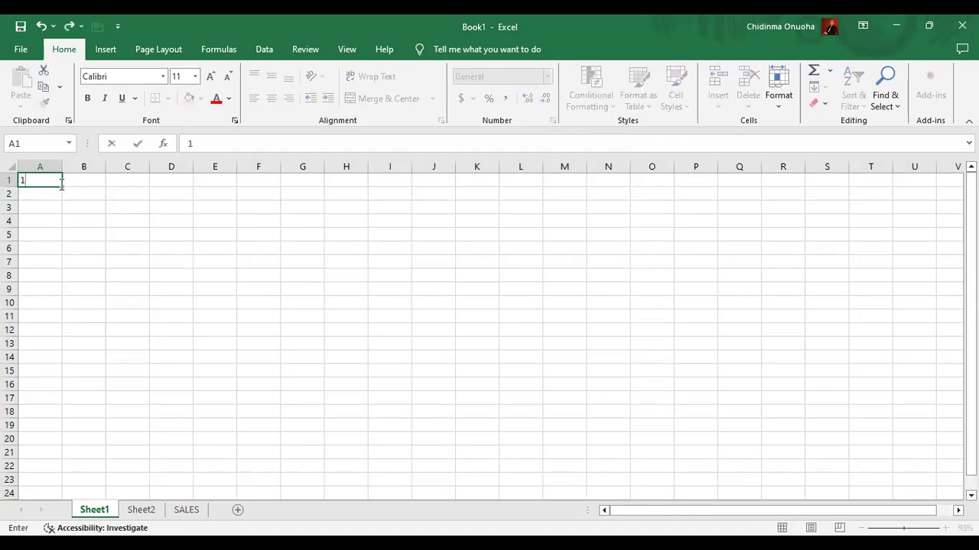
key("Return")
type("2")
key("Return")
- Extend the number series from A1:A2 down to cell A20 with AutoFill
left_click(54, 183)
left_click_drag(52, 183, 49, 192)
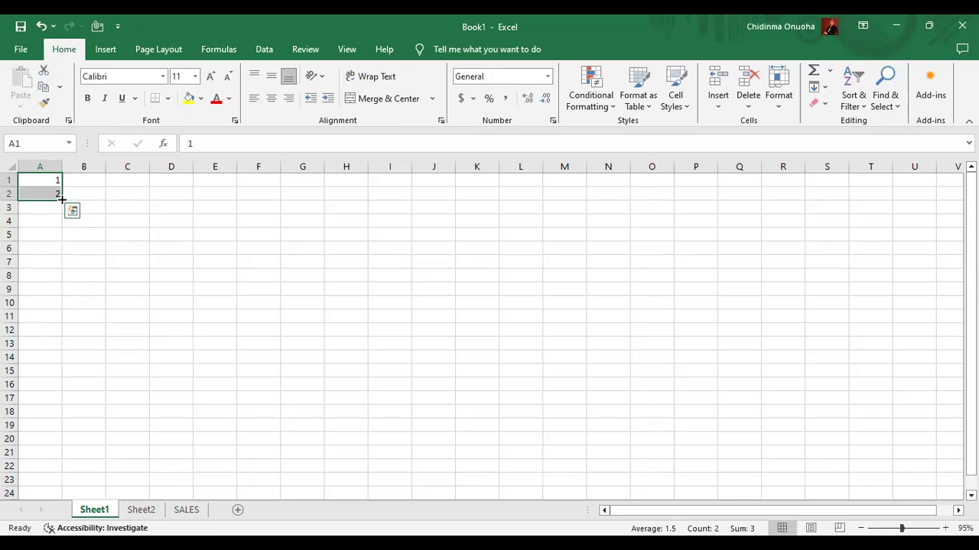
left_click_drag(62, 199, 63, 446)
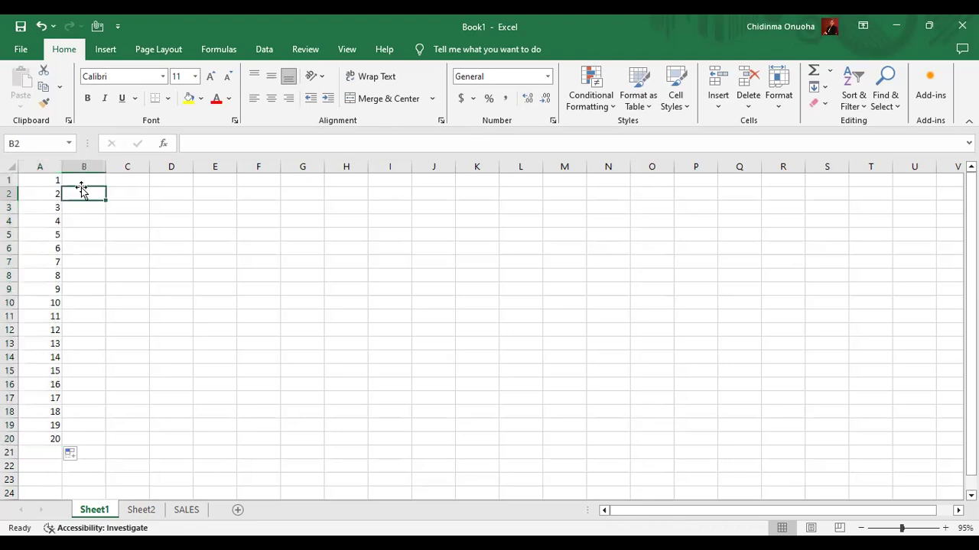
- Enter MONDAY in cell B1 and AutoFill the weekdays down to cell B20
left_click(84, 175)
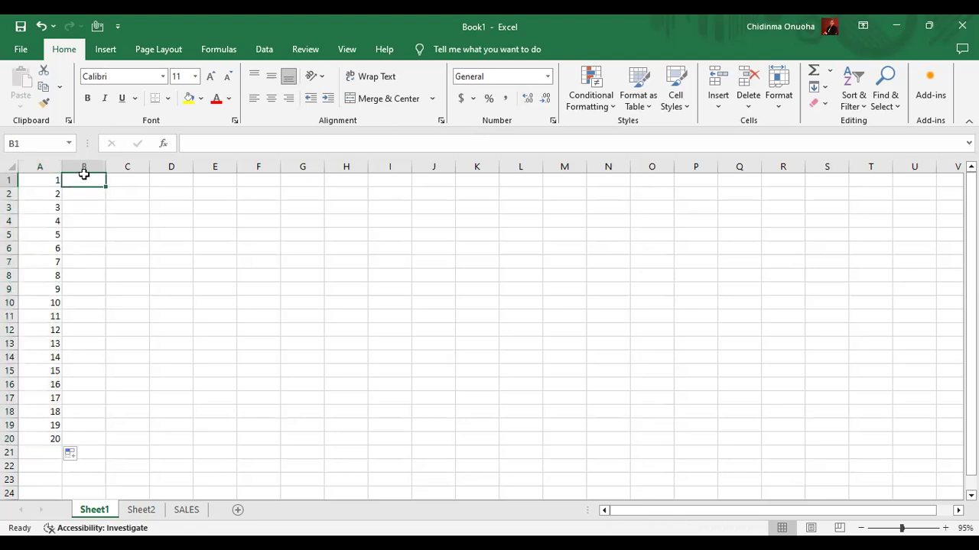
type("MON")
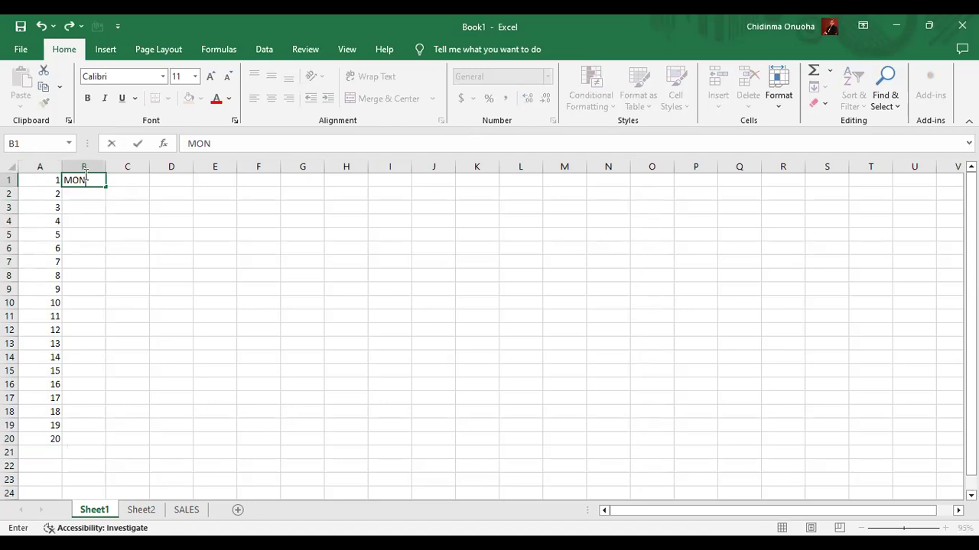
type("DAY")
left_click_drag(107, 186, 110, 438)
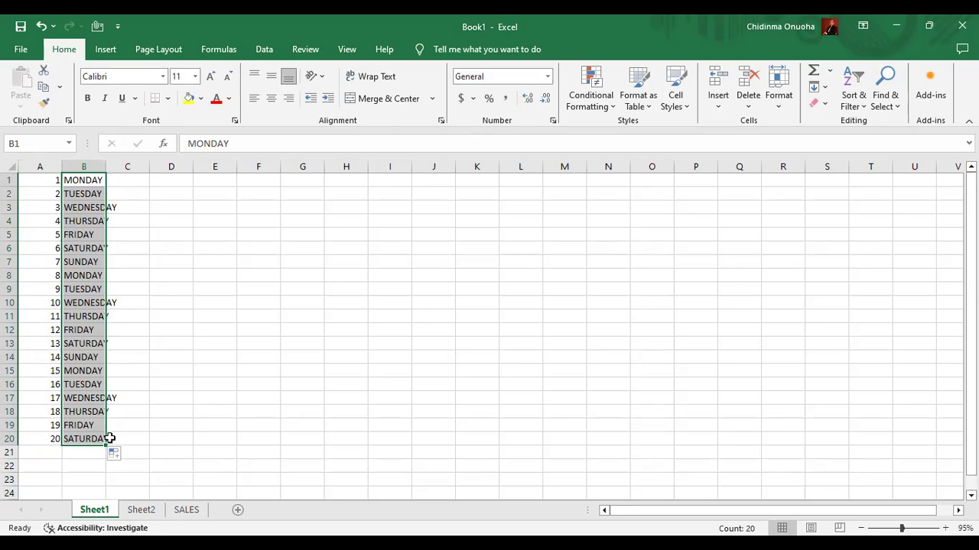
left_click(110, 438)
left_click_drag(125, 435, 149, 382)
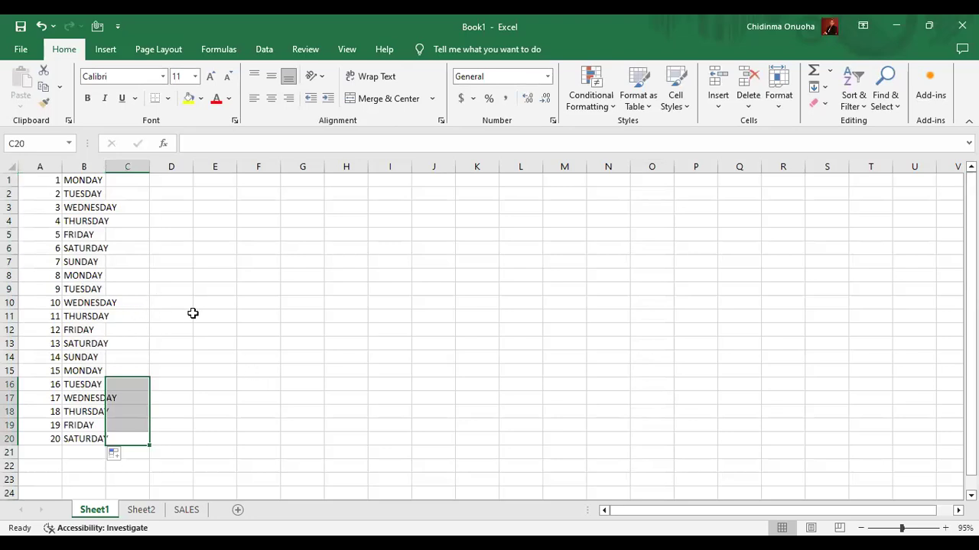
- Examine the commands offered for file handling, basic formatting, inserting objects, page layout, formulas and data
left_click(23, 49)
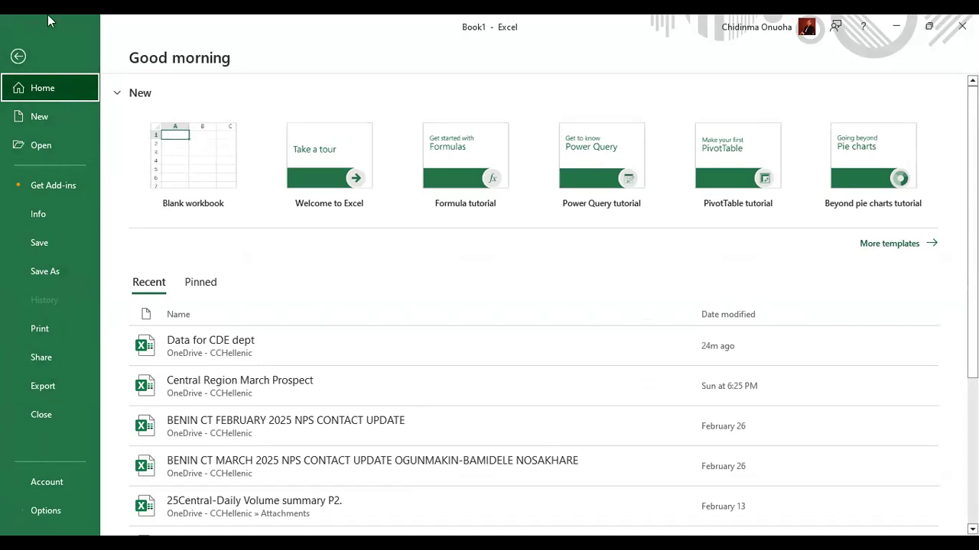
left_click(26, 61)
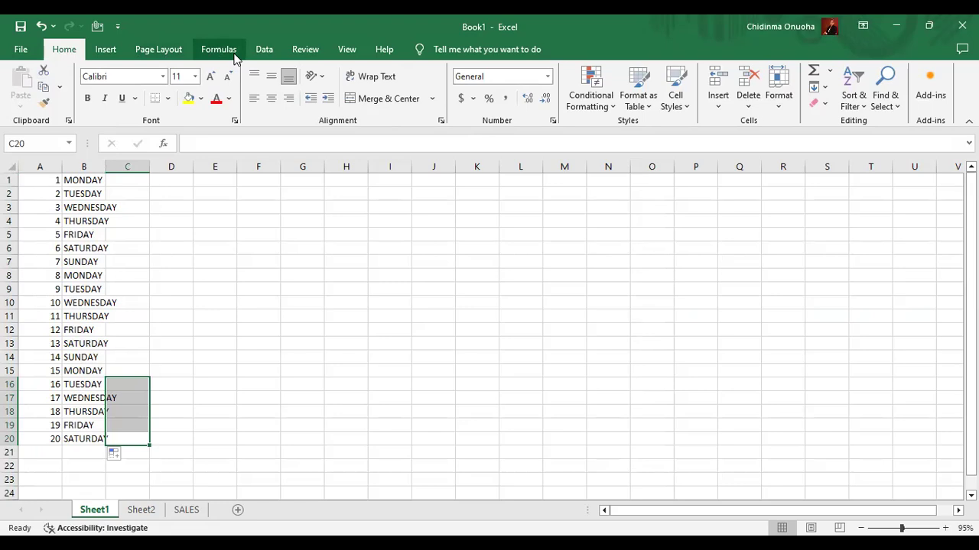
left_click(111, 50)
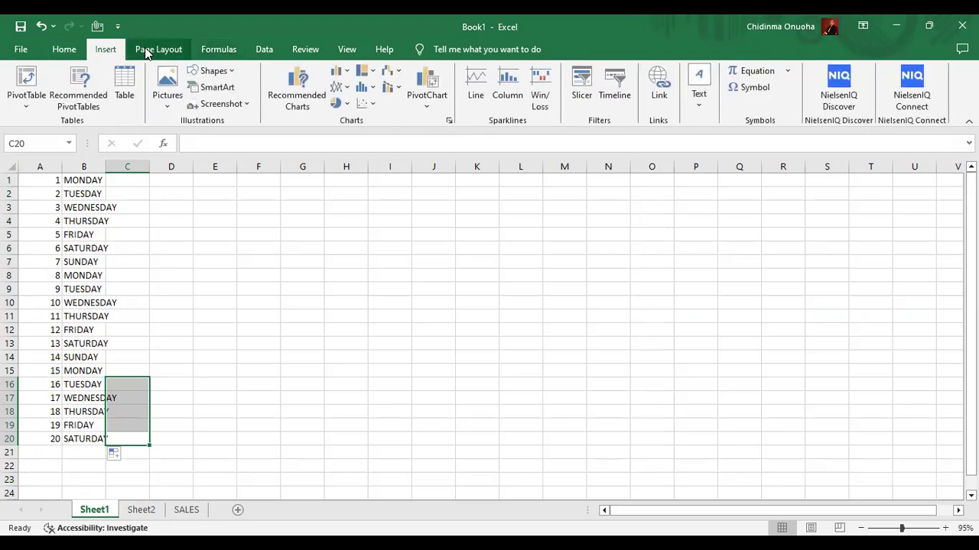
left_click(157, 49)
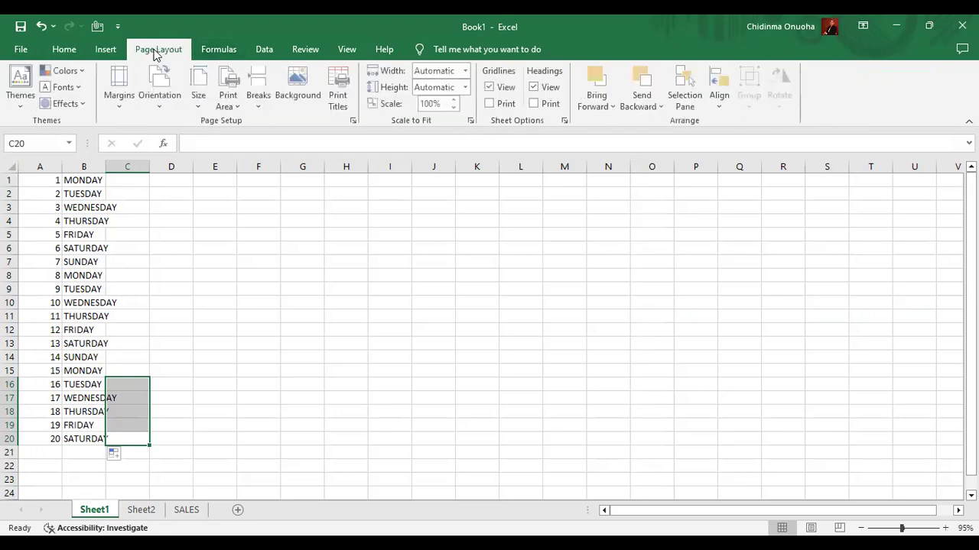
left_click(63, 49)
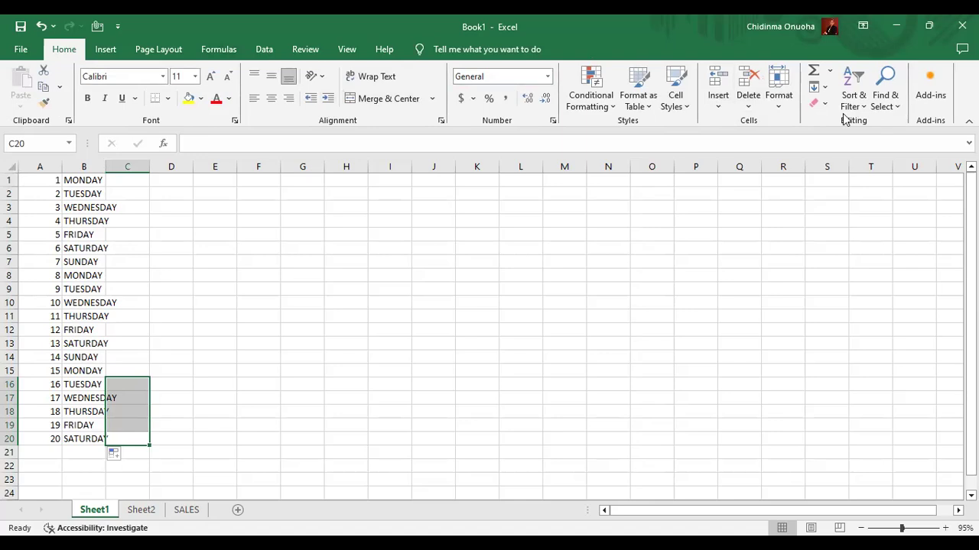
left_click(107, 51)
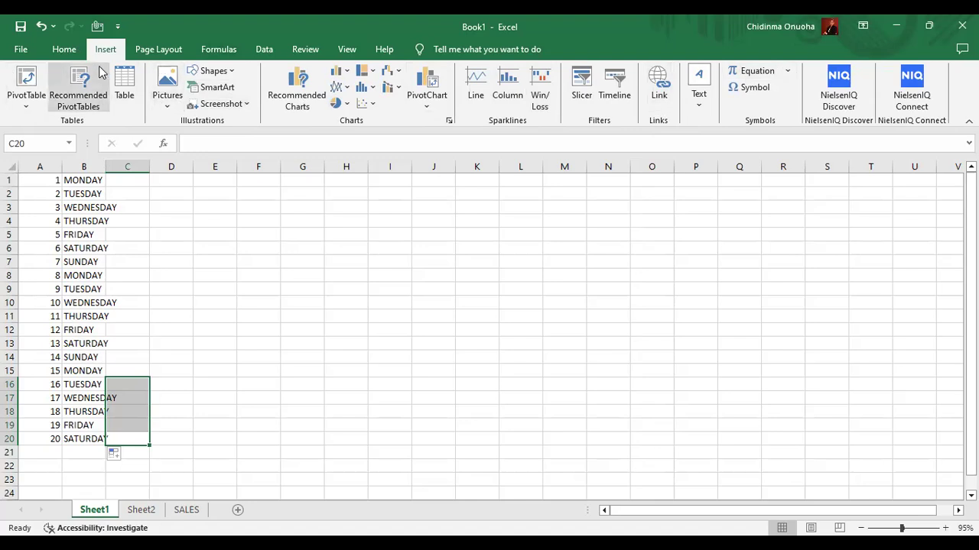
left_click(145, 51)
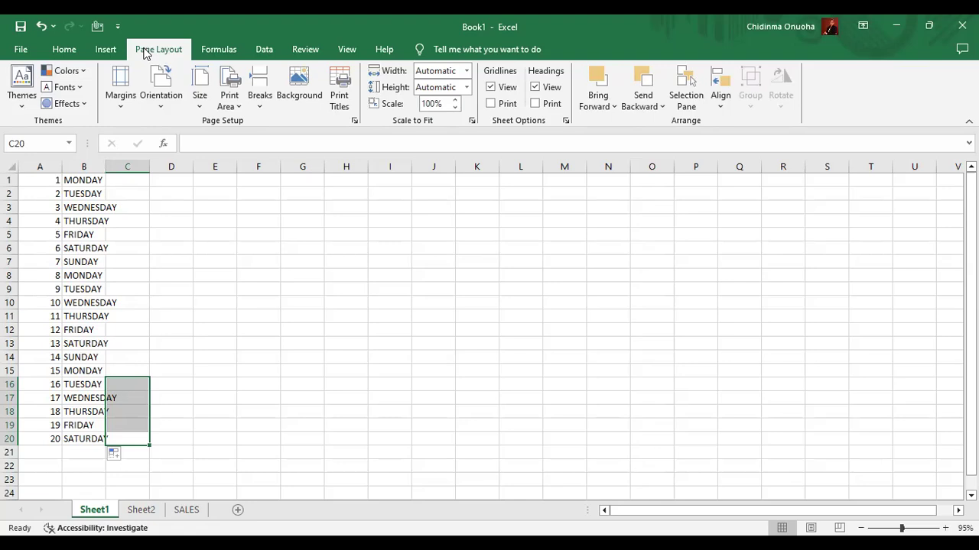
left_click(218, 50)
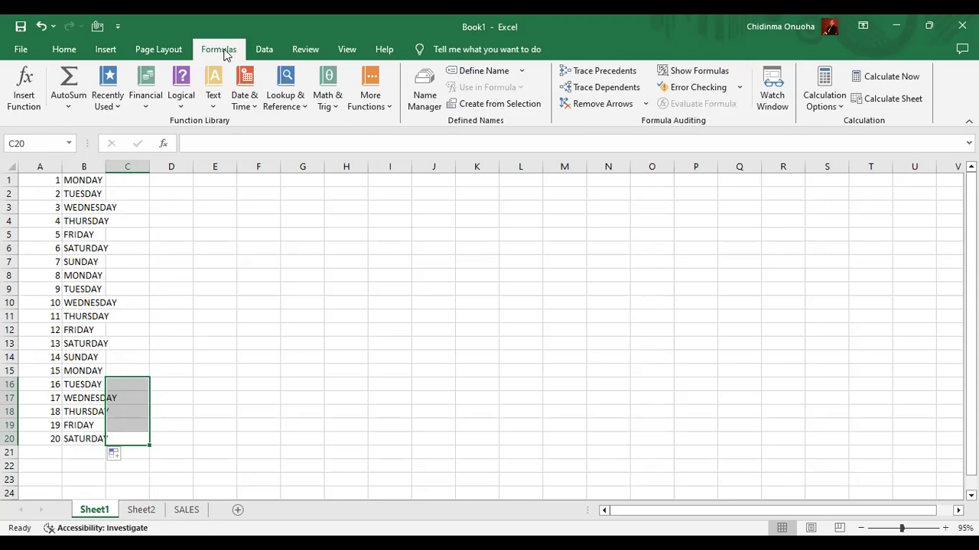
left_click(262, 52)
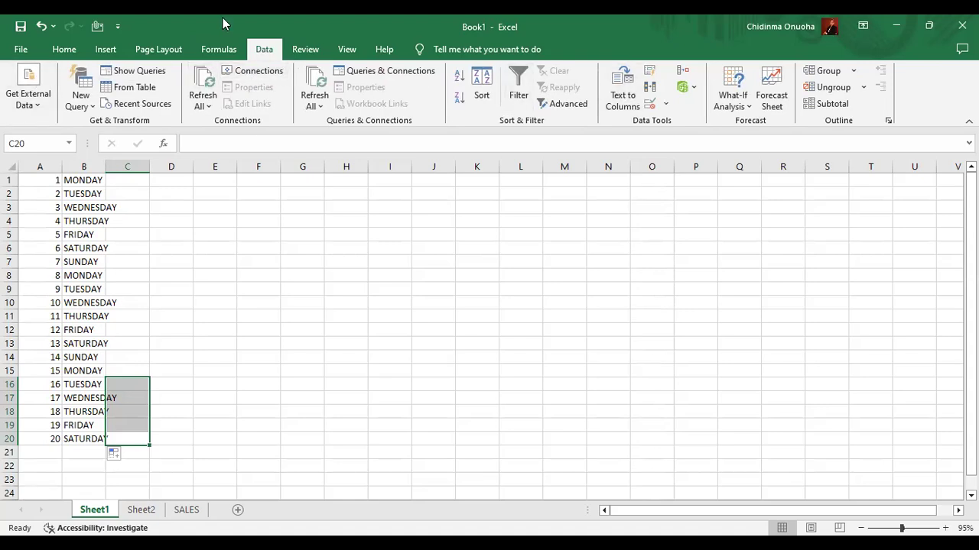
left_click(160, 217)
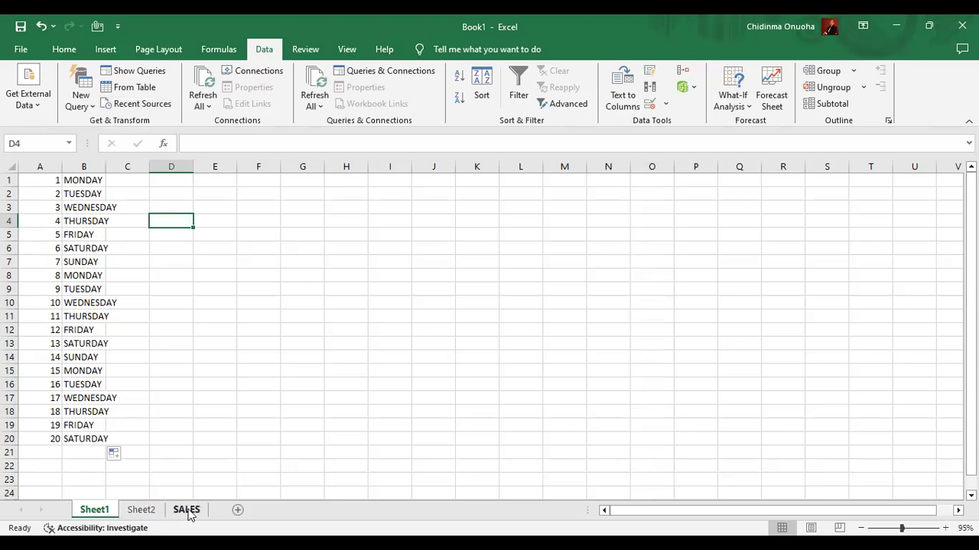
- Rename the Sheet2 worksheet as PRODUCTS
left_click(150, 509)
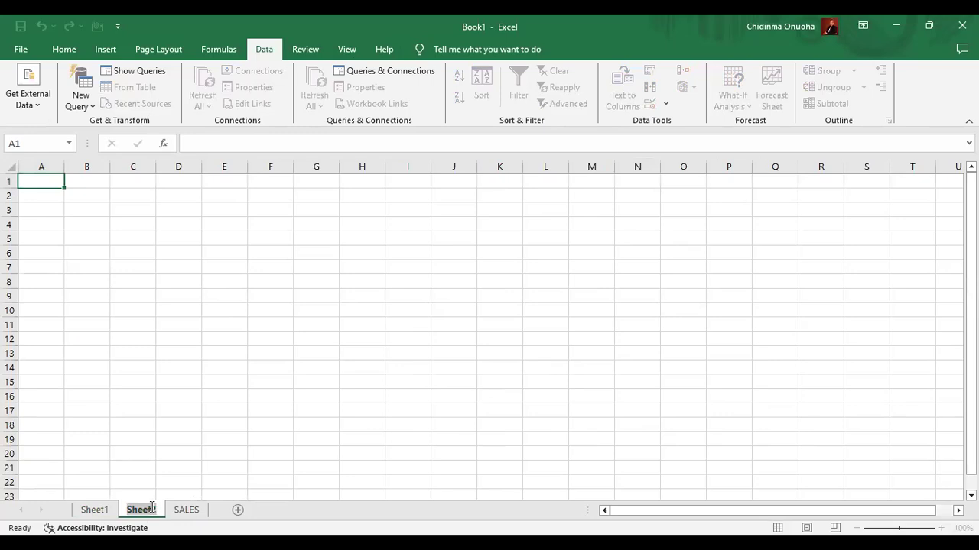
type("PRO")
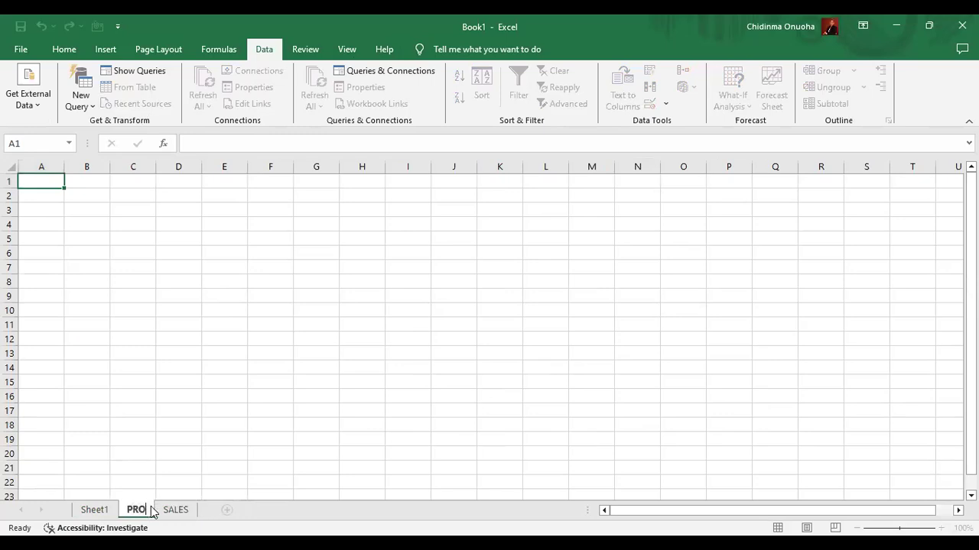
type("DUCTS")
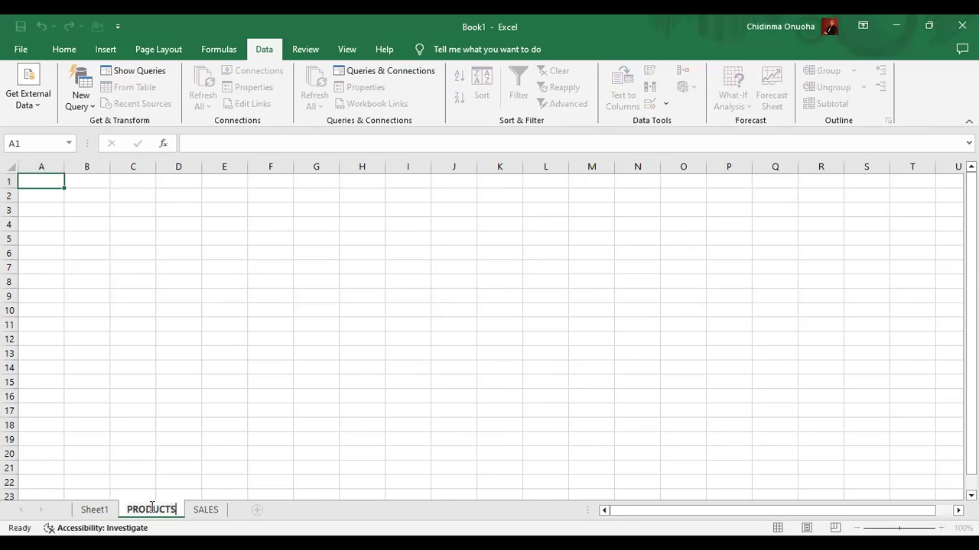
- Rename the Sheet1 worksheet, which holds the number and weekday lists, as EXPENES
left_click(95, 510)
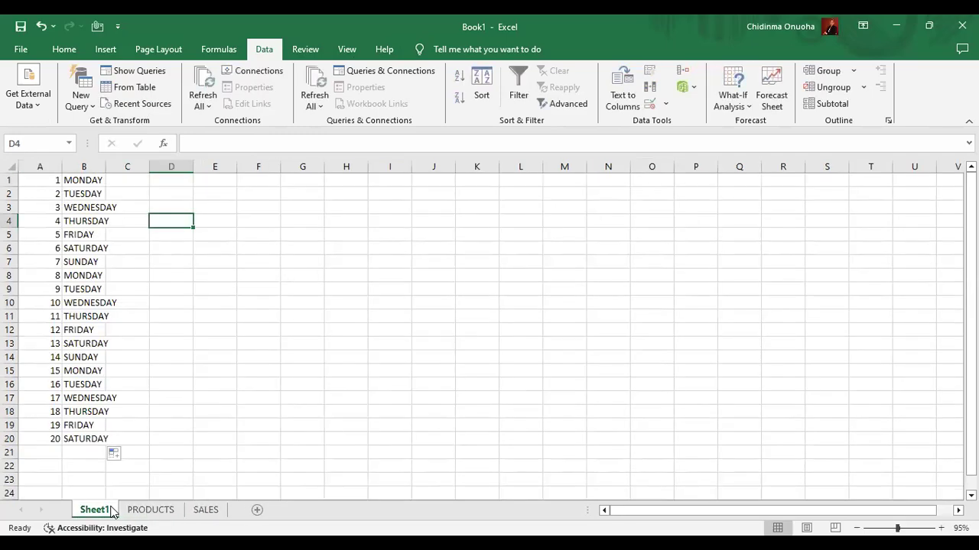
double_click(109, 510)
type("EXPENSE")
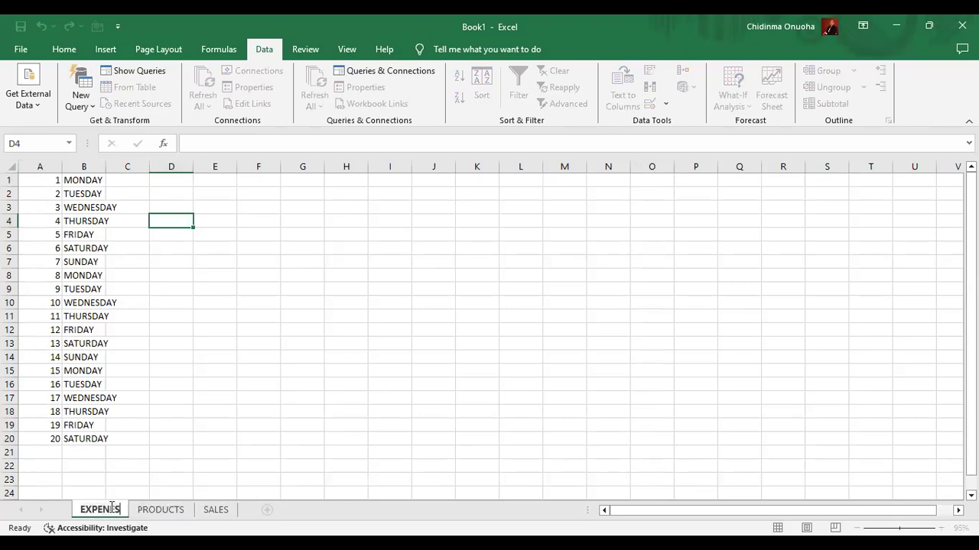
key("Return")
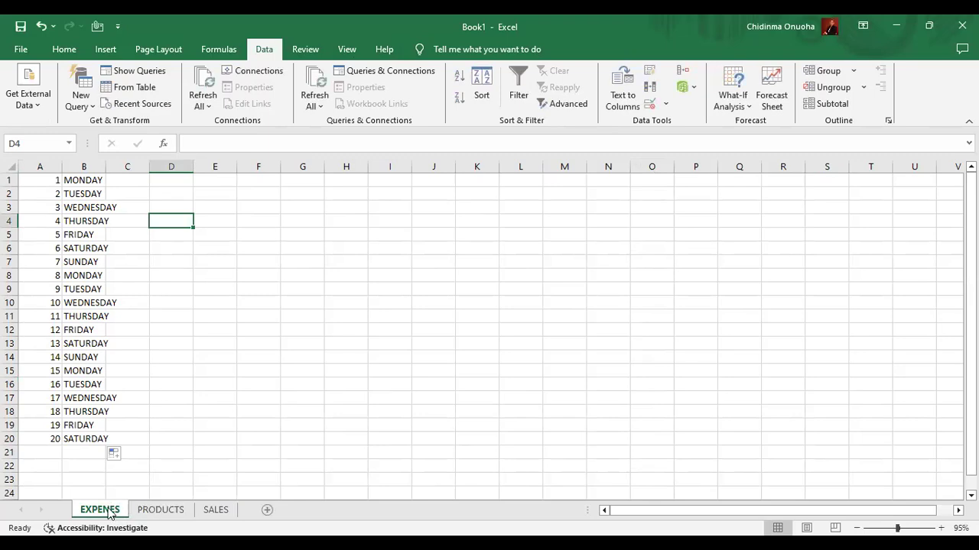
- View the PRODUCTS and SALES sheets, and select A1:A20 on the EXPENES sheet to check the numbers' summary statistics
left_click(150, 512)
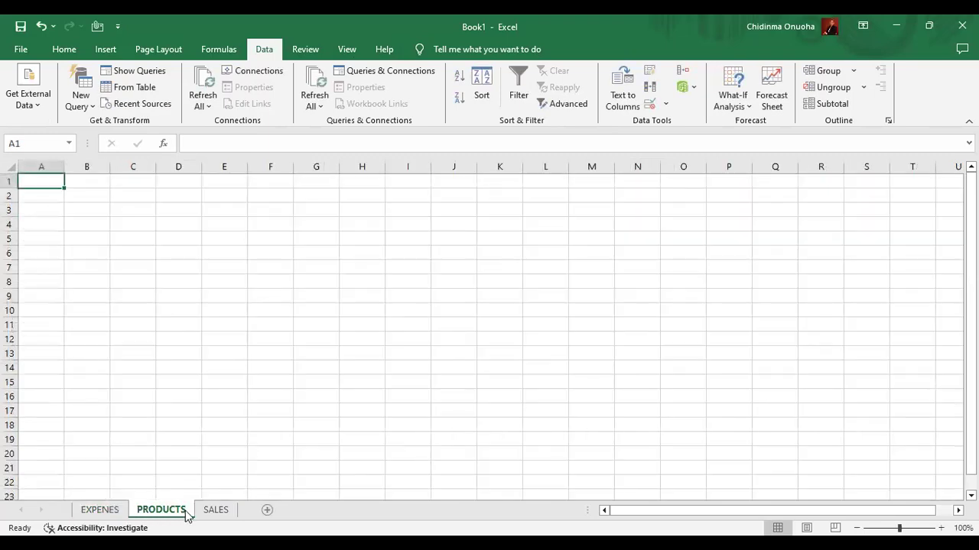
left_click(219, 510)
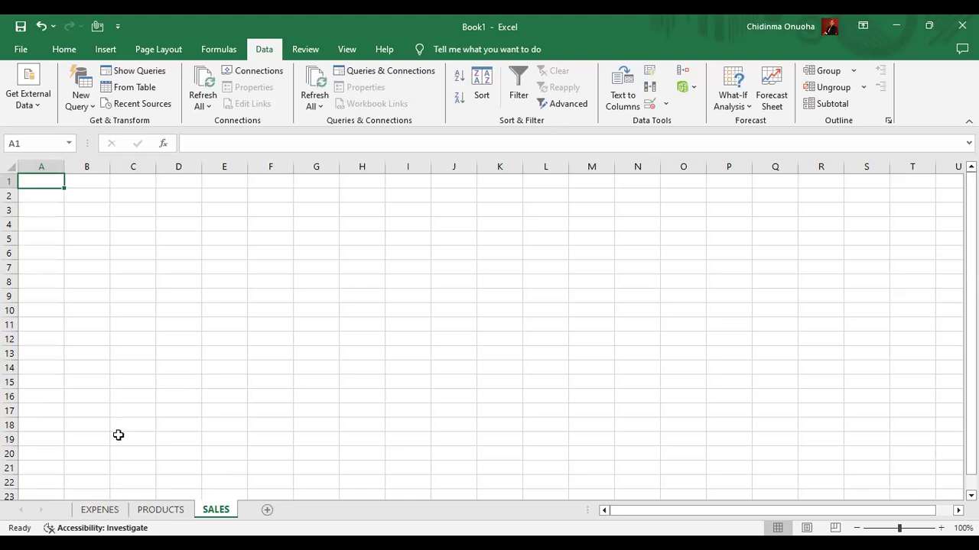
left_click(107, 516)
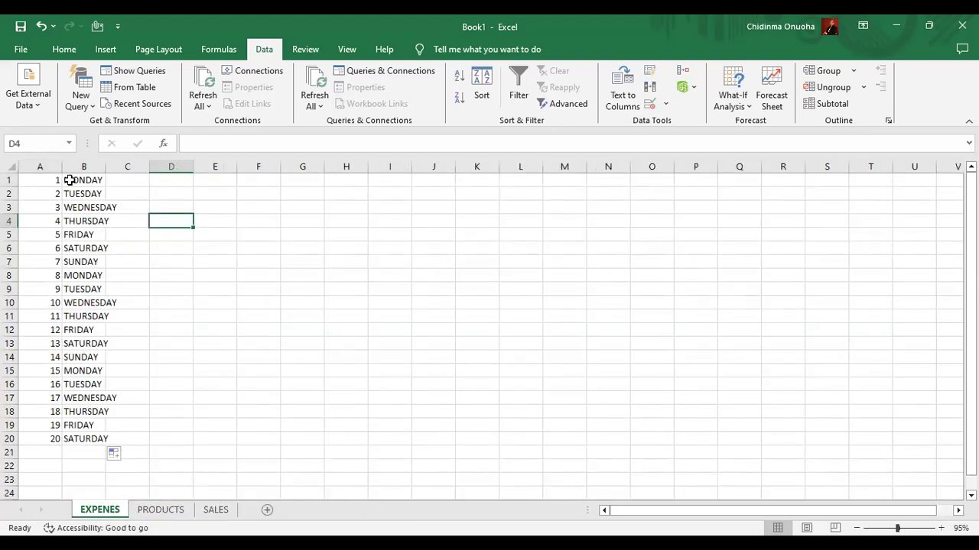
left_click_drag(47, 180, 27, 435)
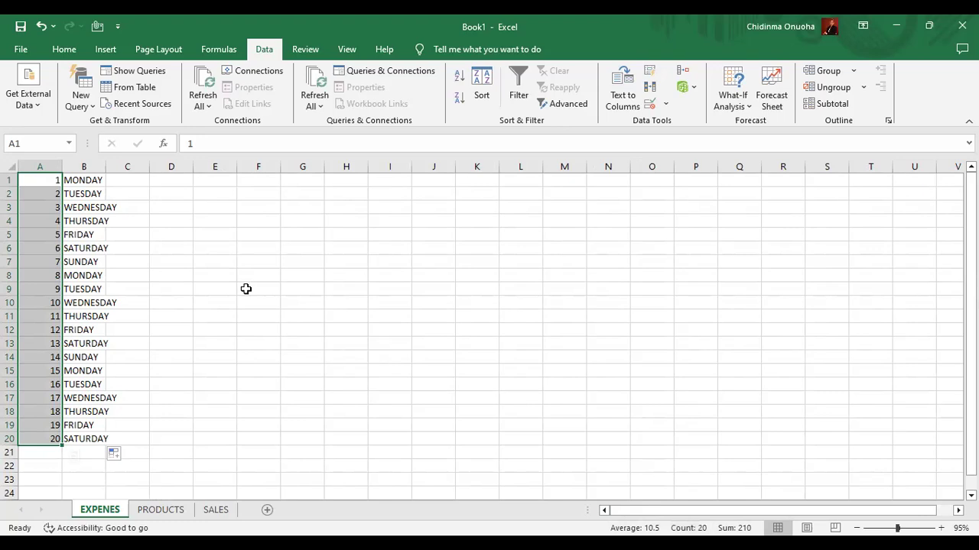
- Select the empty range M19:T24 on the EXPENES sheet and magnify the worksheet to 178%
left_click_drag(548, 428, 887, 495)
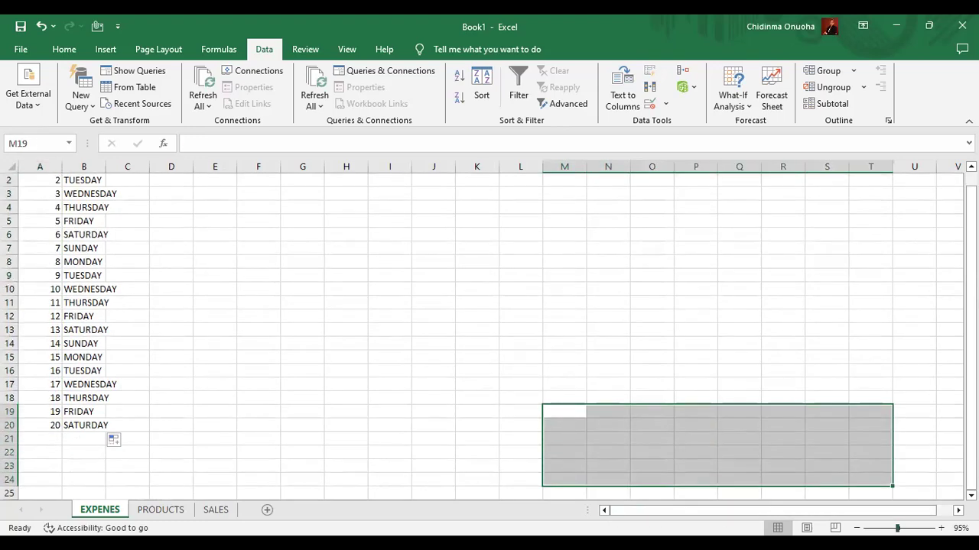
mouse_move(897, 529)
left_mouse_down()
mouse_move(923, 528)
mouse_move(908, 528)
left_mouse_up()
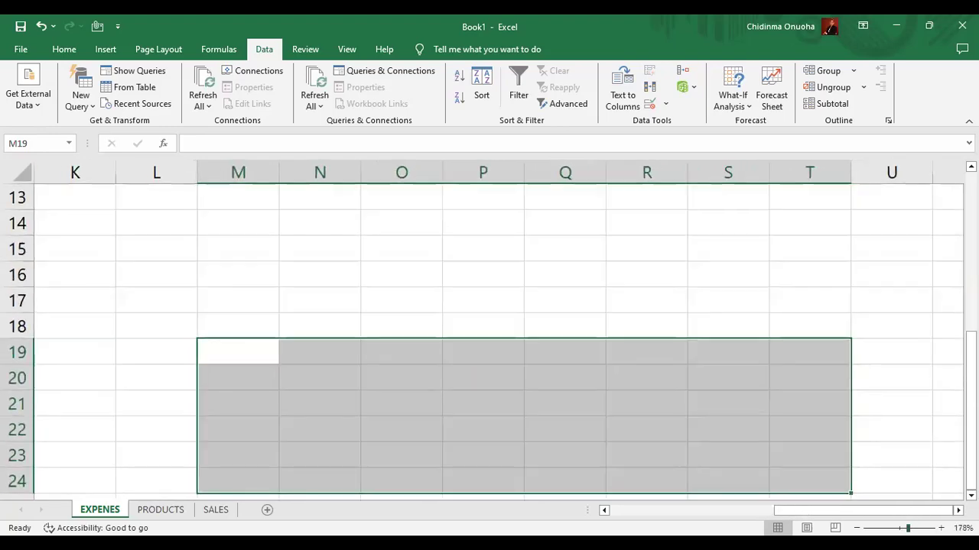
left_click_drag(970, 413, 971, 257)
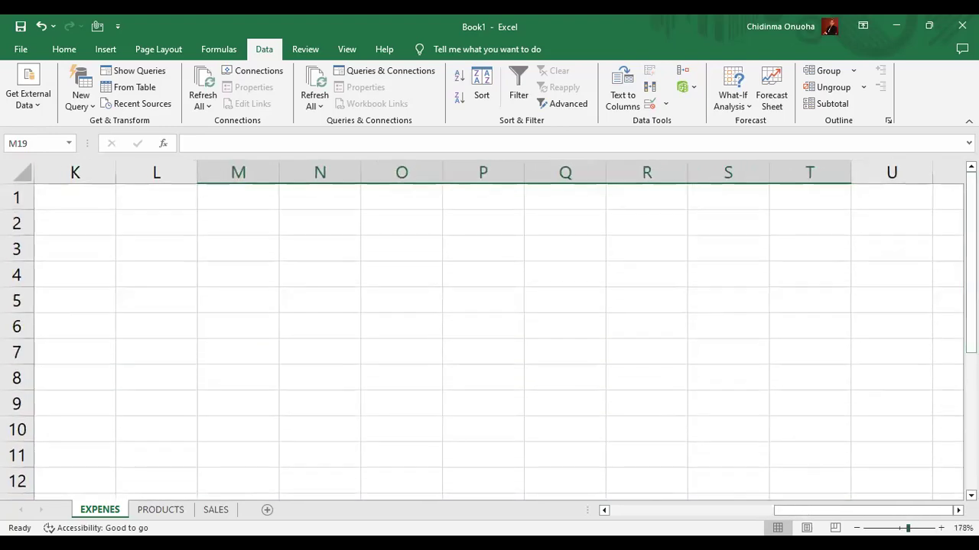
left_click(685, 510)
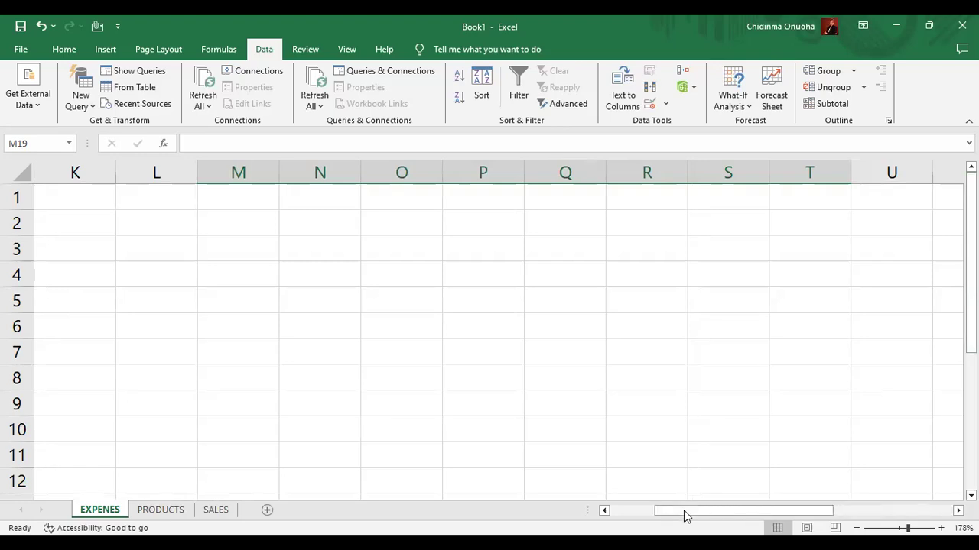